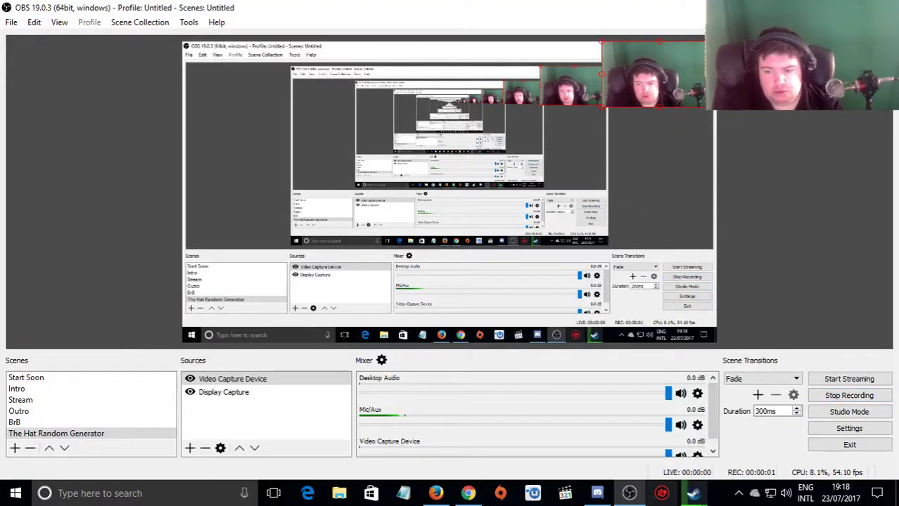
Step: Minimize OBS Studio with Win+D so only the Windows desktop shows
key(super+d)
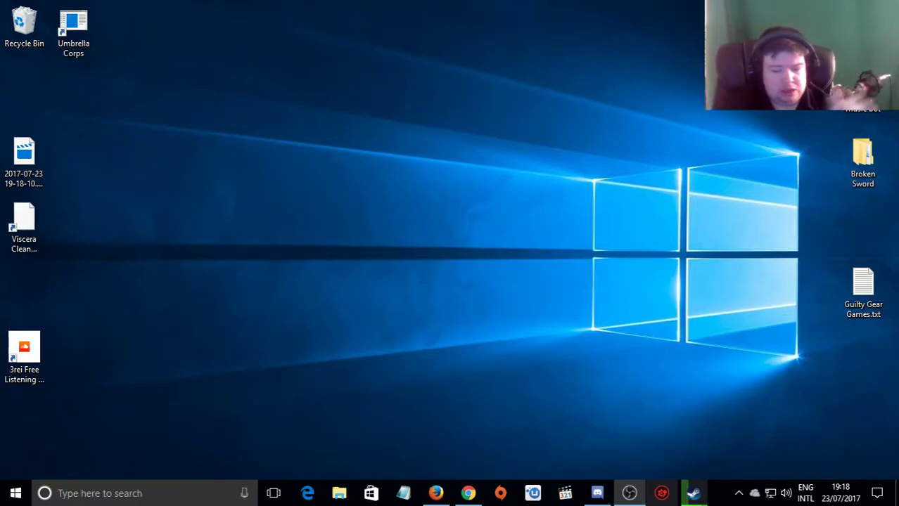
Step: In Firefox, play The illest on 3rei's profile, pause and resume it, then return to OBS
click(436, 493)
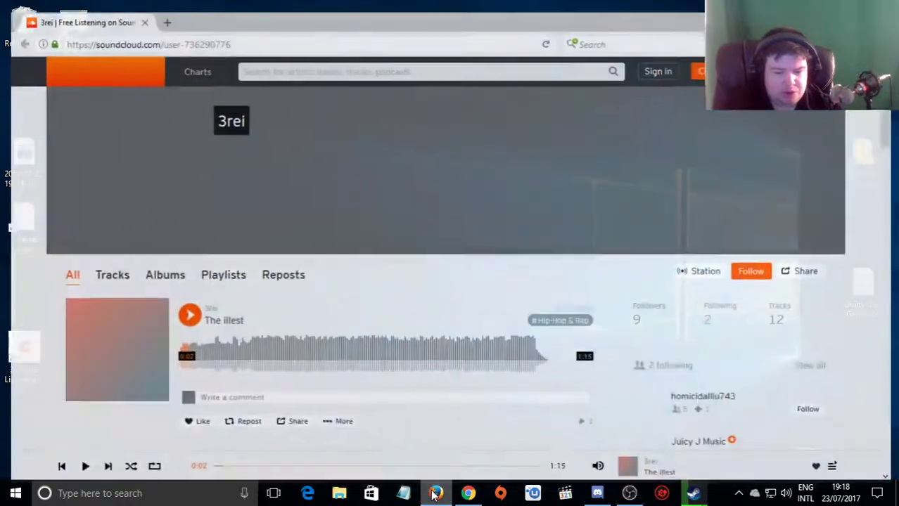
click(178, 352)
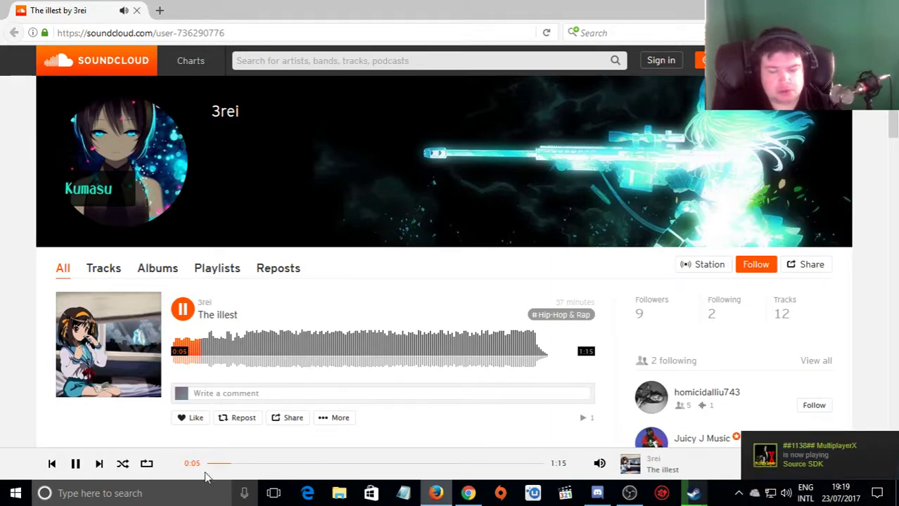
mouse_move(240, 464)
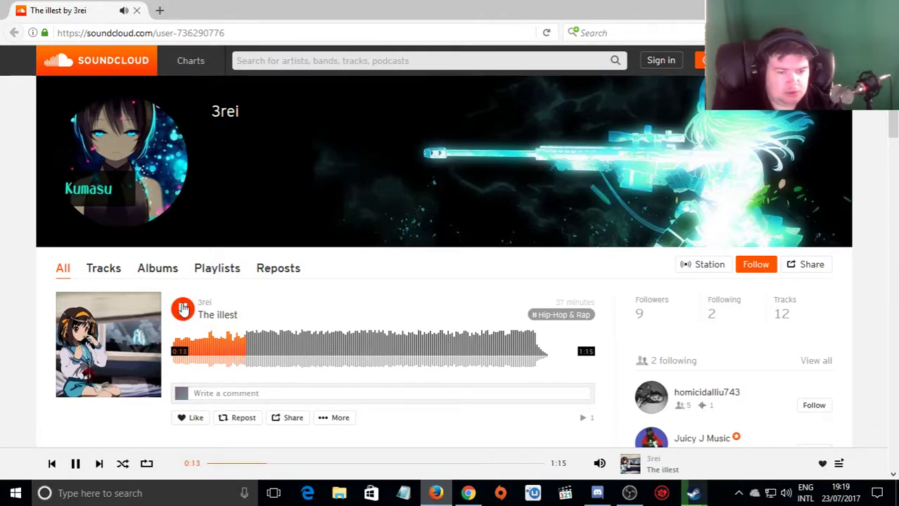
click(184, 309)
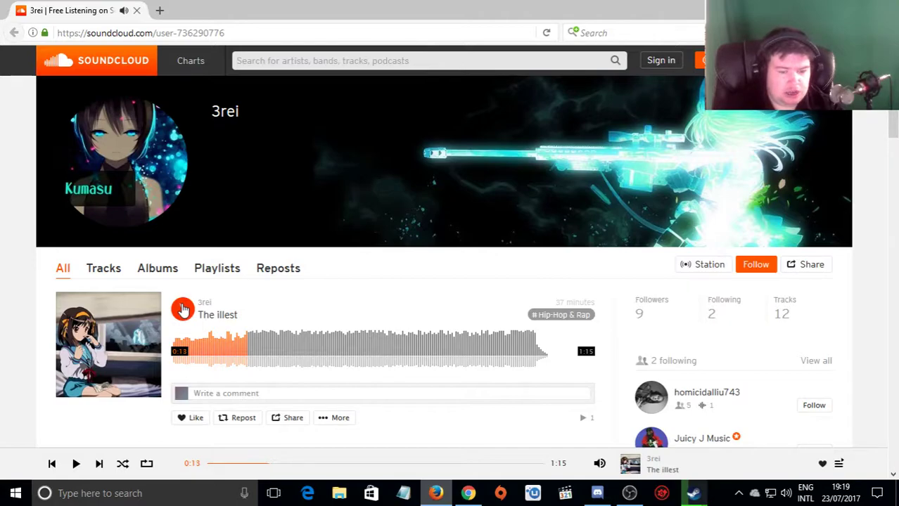
click(184, 309)
click(629, 493)
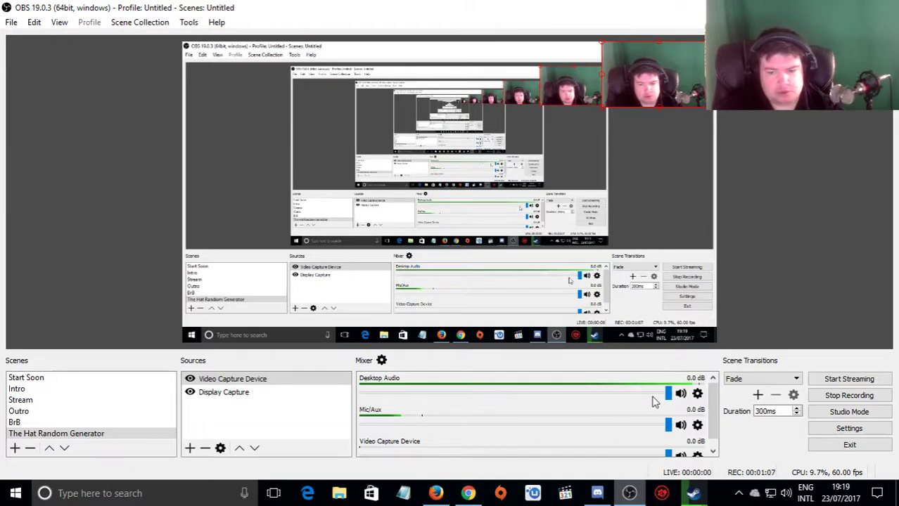
drag(672, 396, 512, 394)
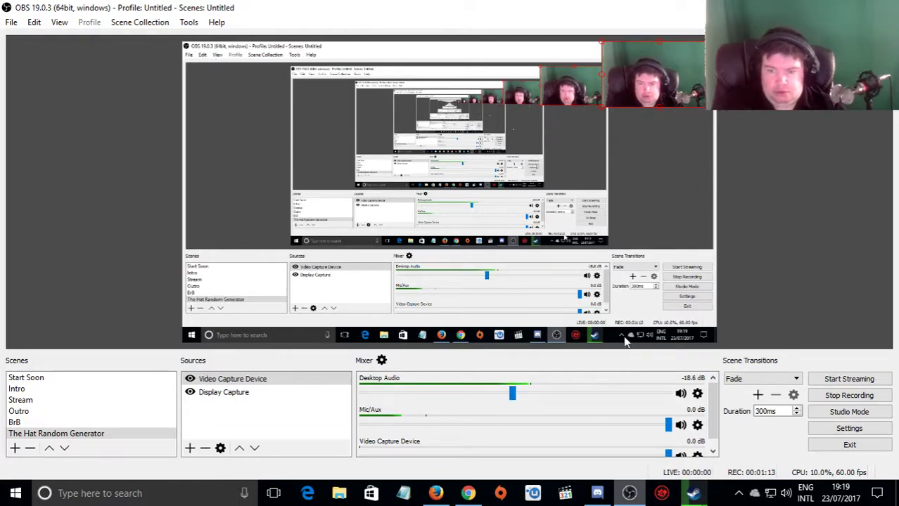
drag(514, 394, 668, 394)
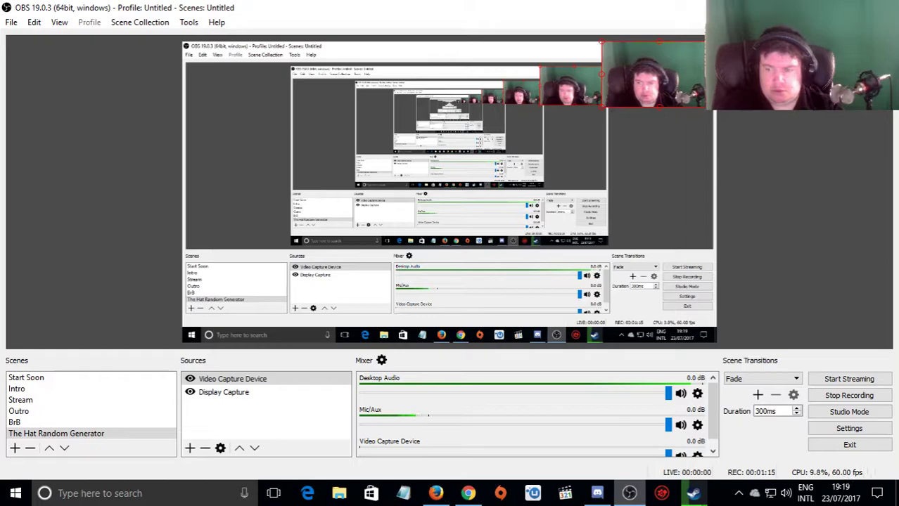
Step: Back in Firefox, pause The illest and start Blacked Out from near its beginning
key(alt+Tab)
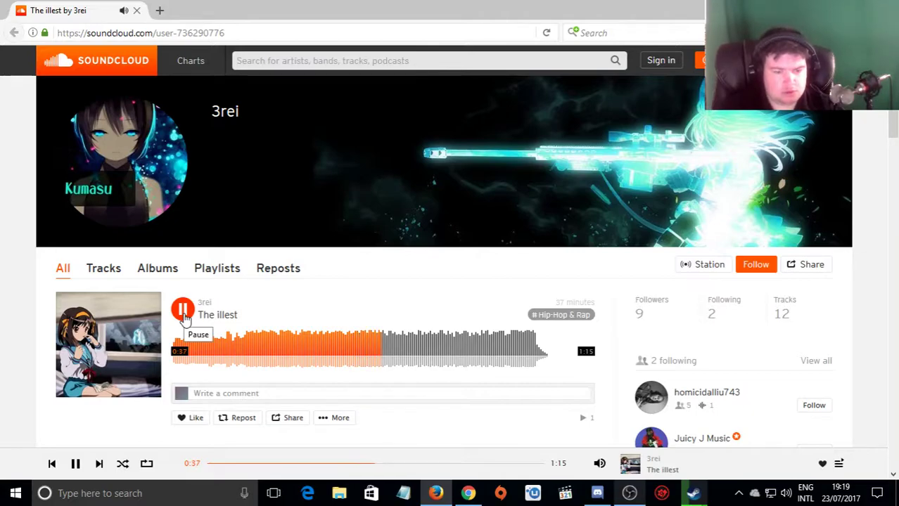
click(183, 309)
scroll(207, 317, down, 3)
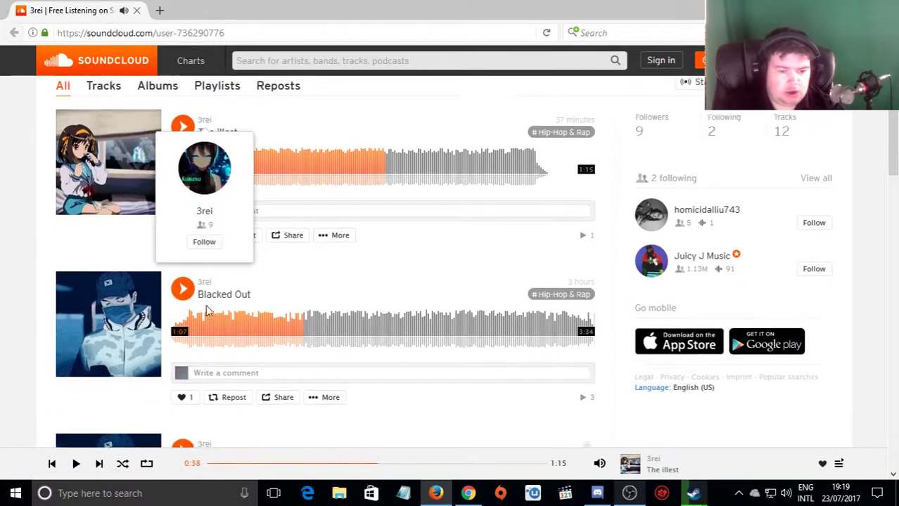
scroll(207, 311, down, 1)
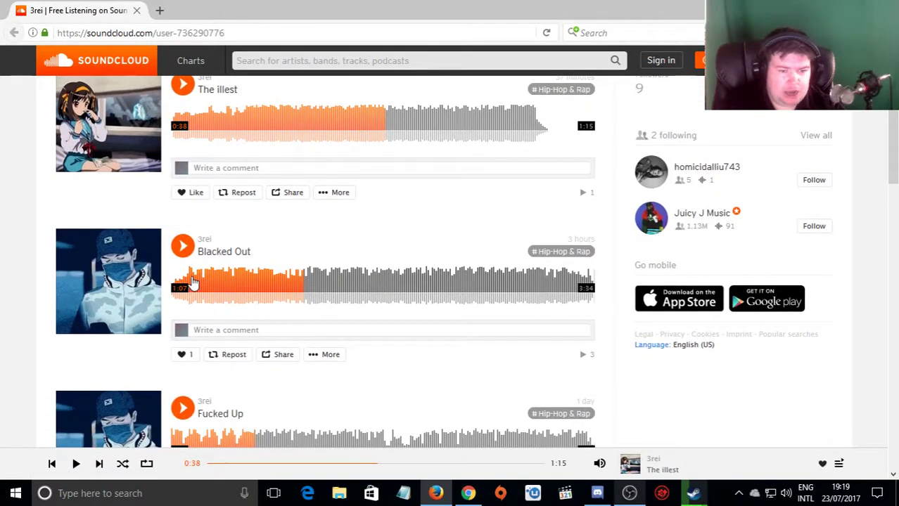
click(194, 282)
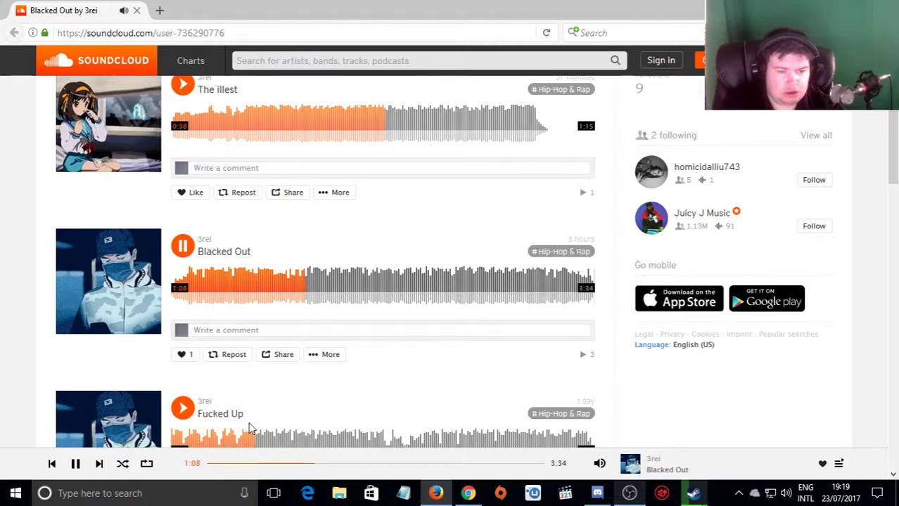
click(207, 291)
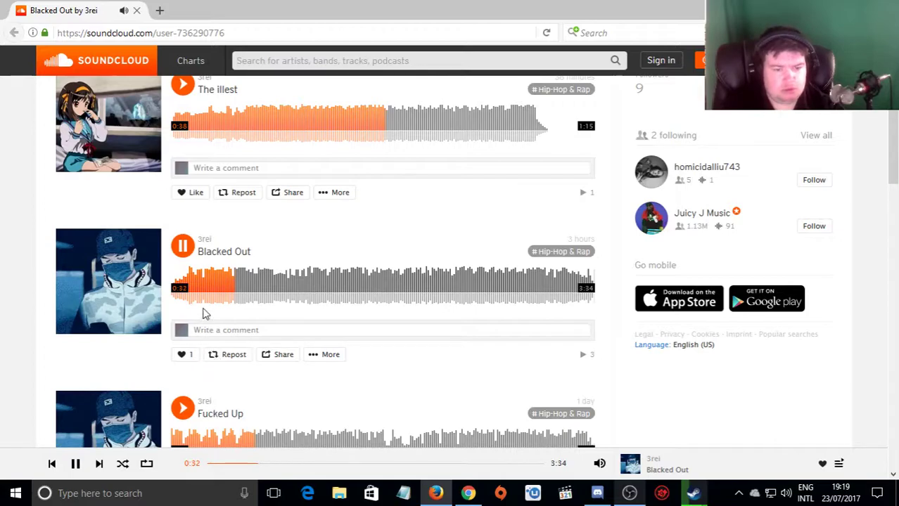
Step: Pause Blacked Out, play SynthiWave, skip to about 0:47, 1:12 and 1:26, then pause it
click(181, 242)
scroll(232, 280, down, 5)
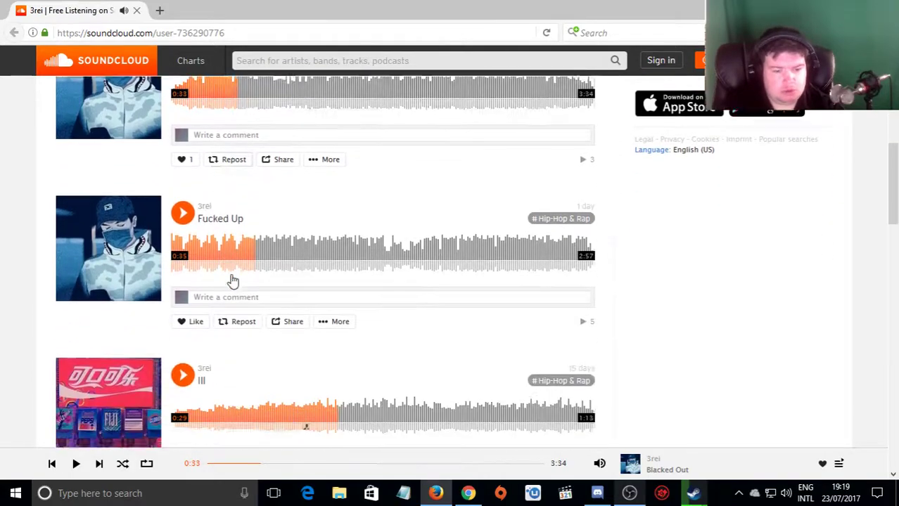
scroll(218, 330, down, 2)
scroll(200, 324, down, 1)
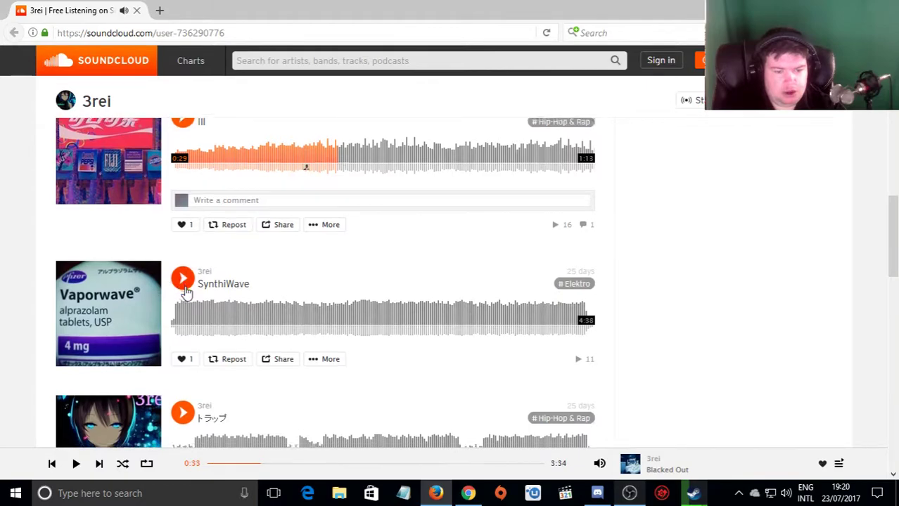
scroll(198, 322, up, 3)
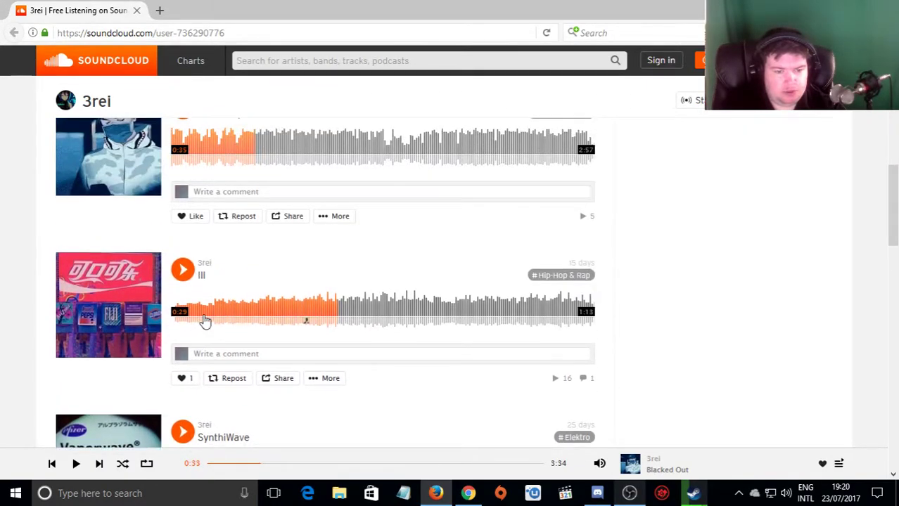
scroll(203, 322, up, 2)
scroll(190, 309, down, 3)
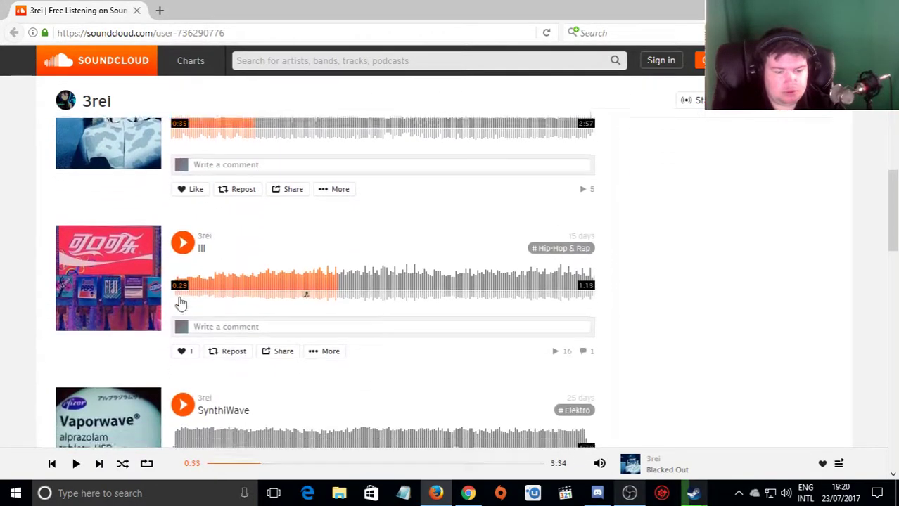
scroll(179, 304, down, 2)
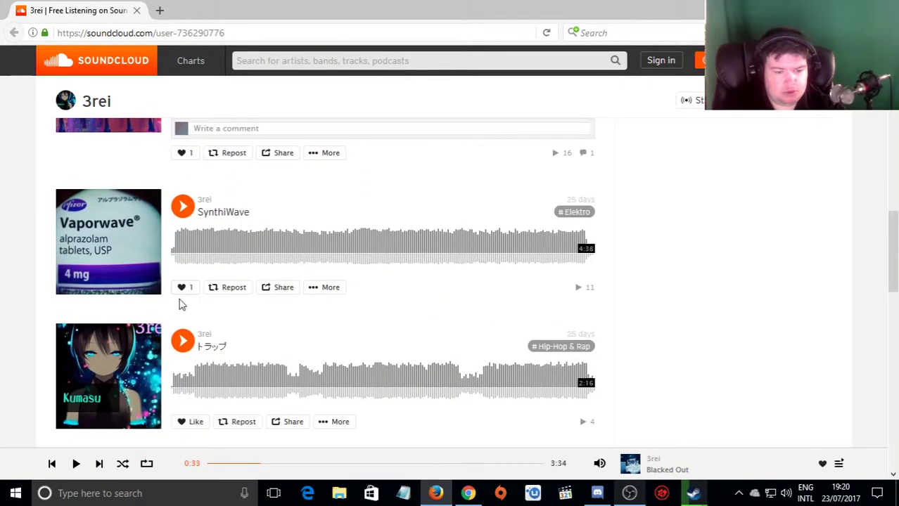
click(181, 205)
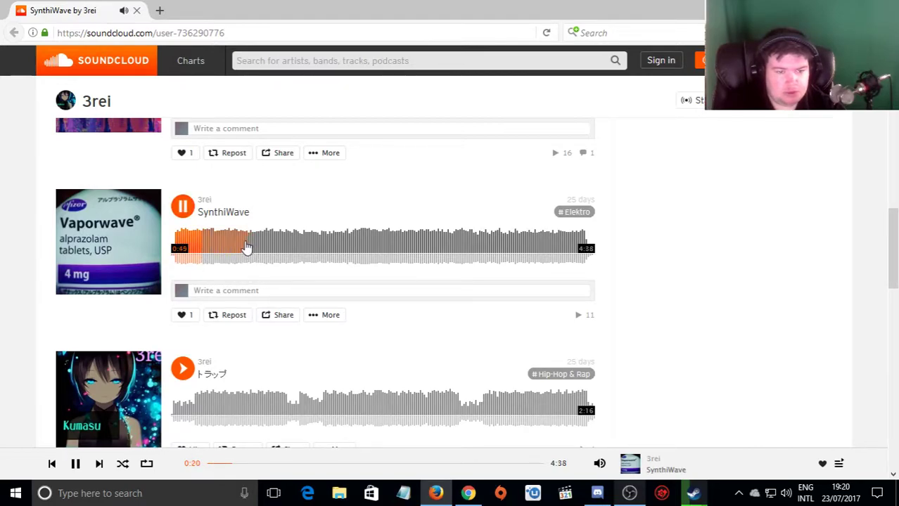
click(243, 248)
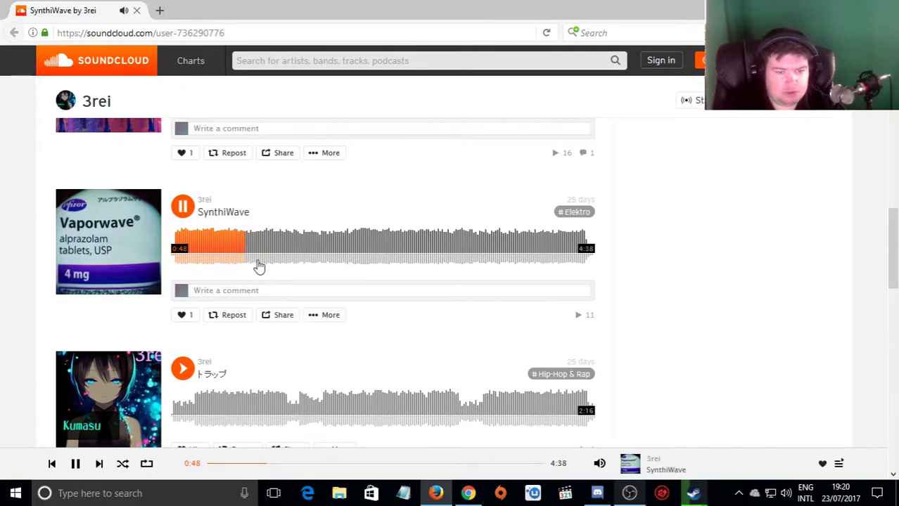
click(282, 249)
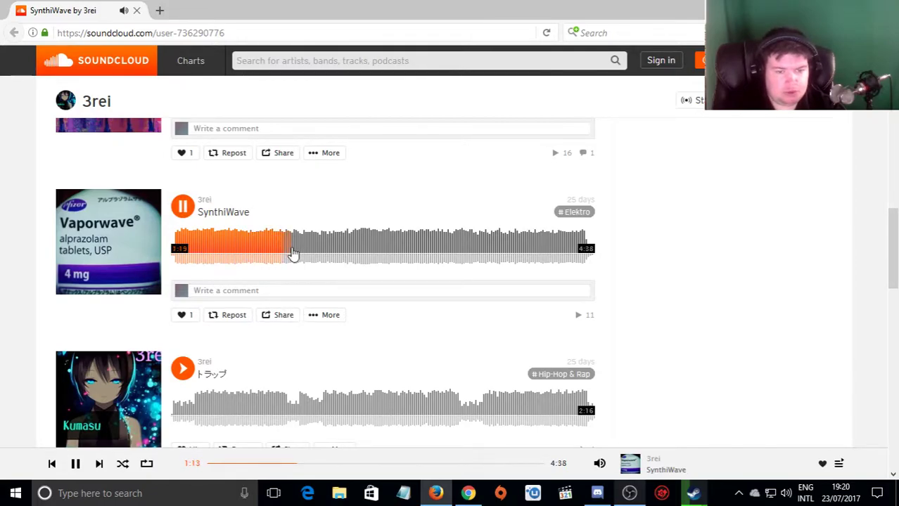
click(303, 249)
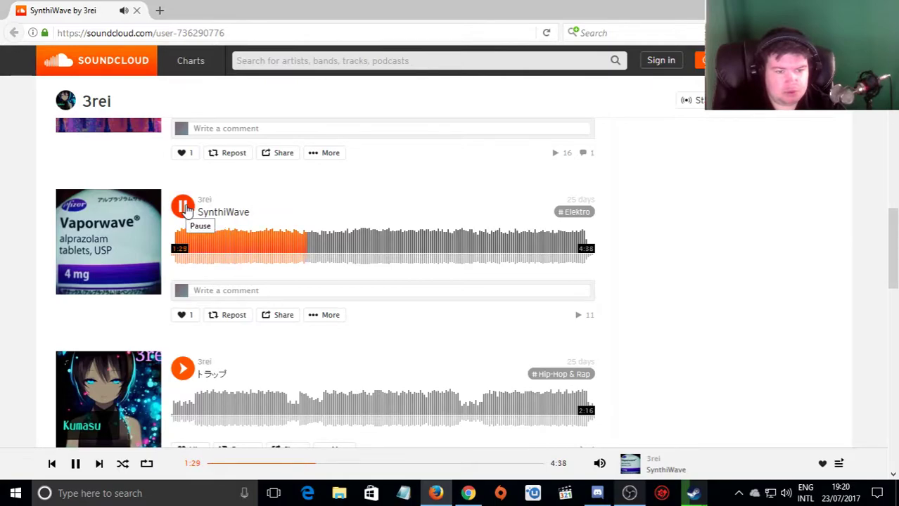
click(182, 207)
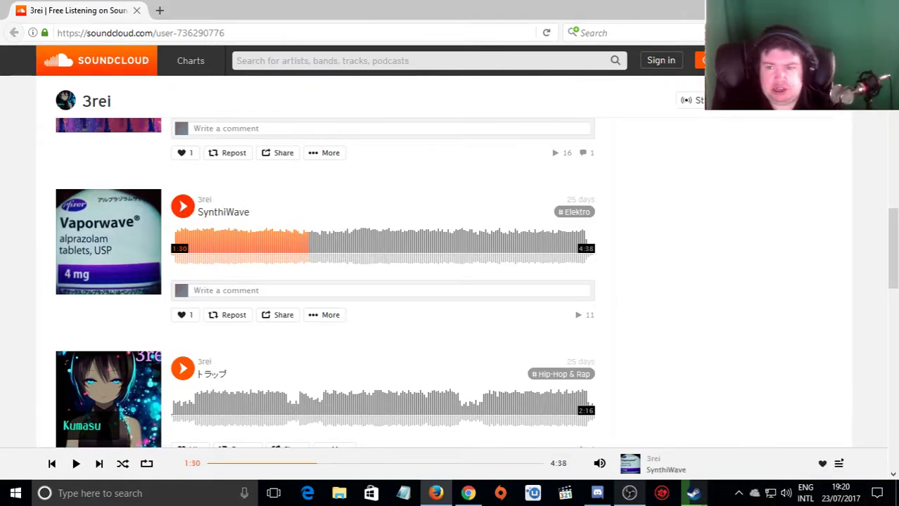
Step: Minimize Firefox and restore the OBS Studio window from the taskbar
click(819, 9)
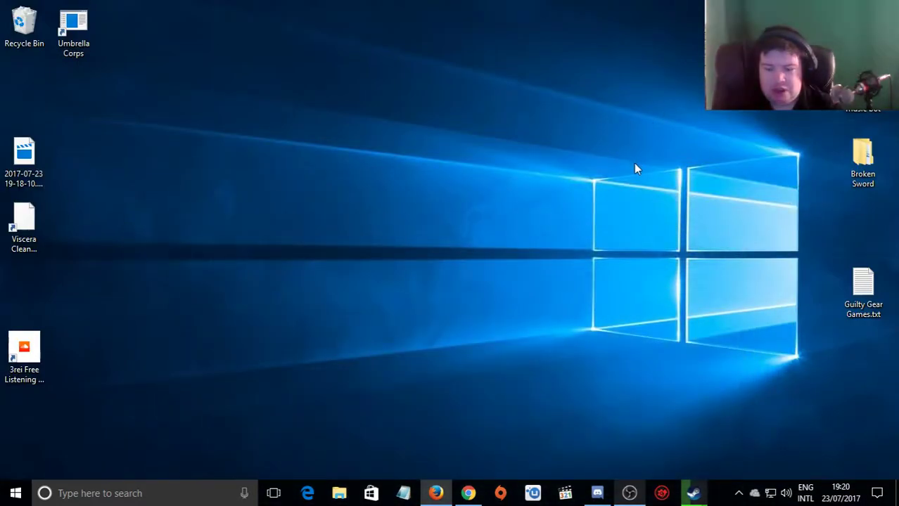
click(633, 496)
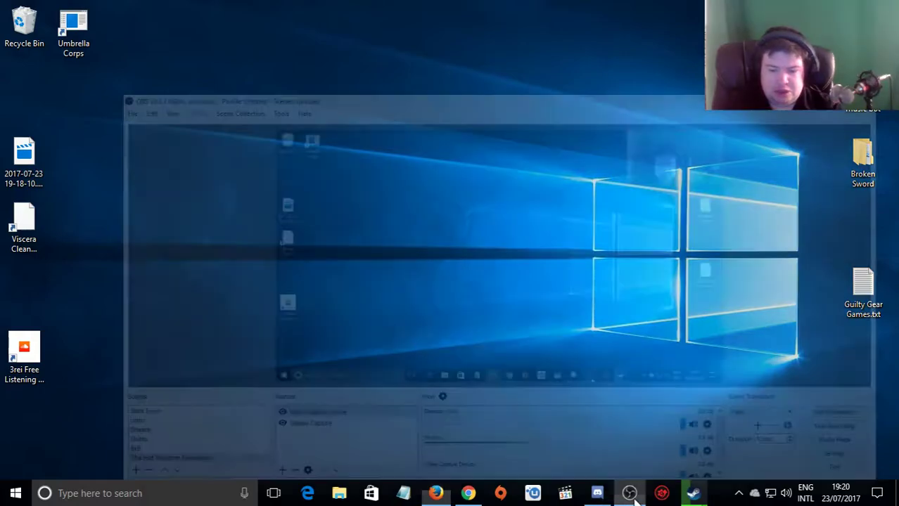